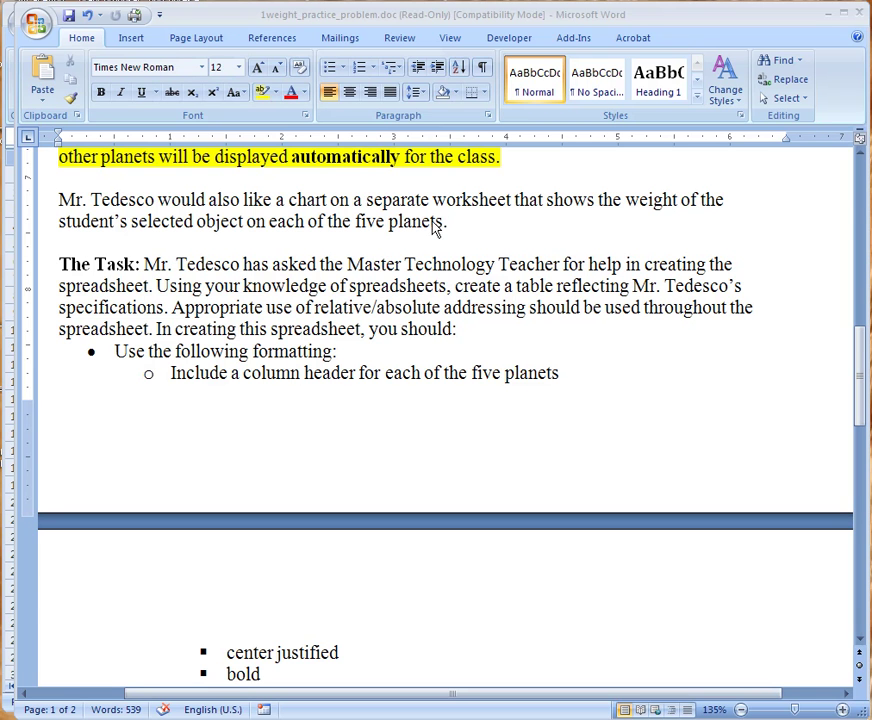
# Hide the white space between pages 1 and 2 of the assignment.
pyautogui.moveTo(862, 414); pyautogui.dragTo(855, 292)
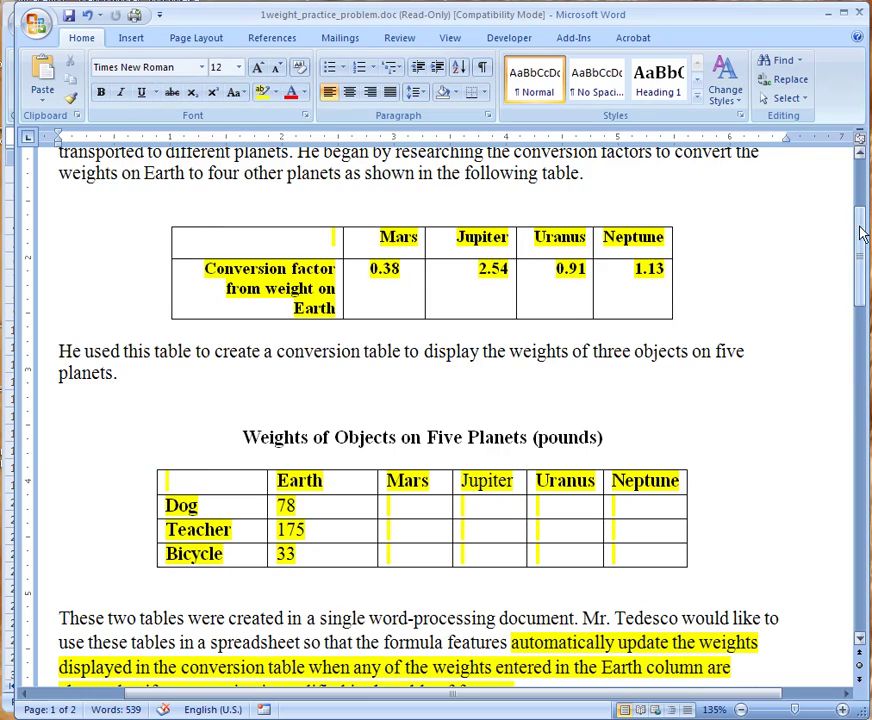
pyautogui.moveTo(857, 238); pyautogui.dragTo(863, 364)
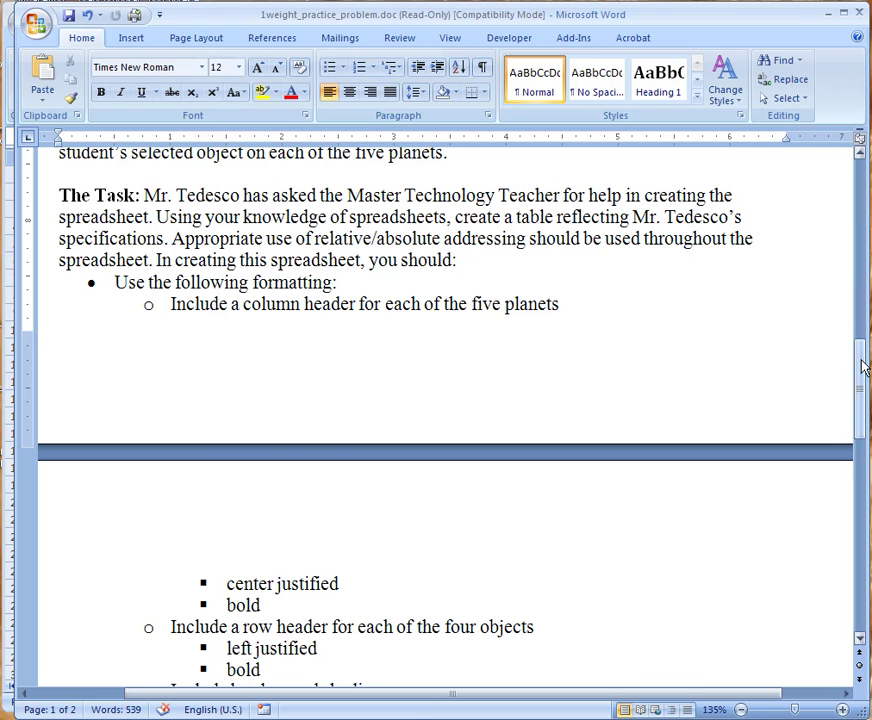
pyautogui.doubleClick(518, 444)
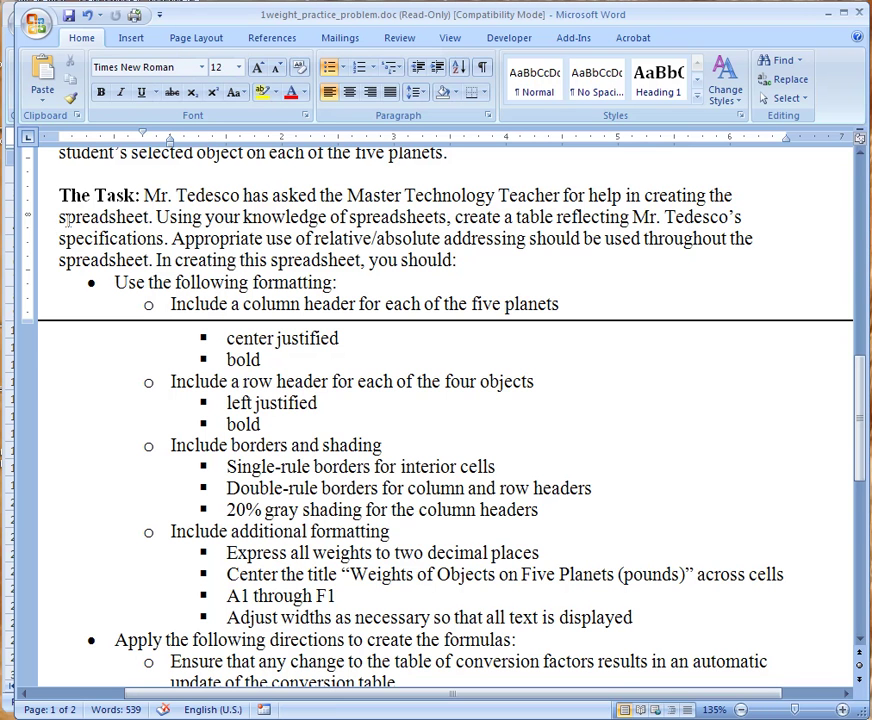
# Highlight 'Appropriate use of relative/absolute addressing' in the Task paragraph in yellow.
pyautogui.click(455, 216)
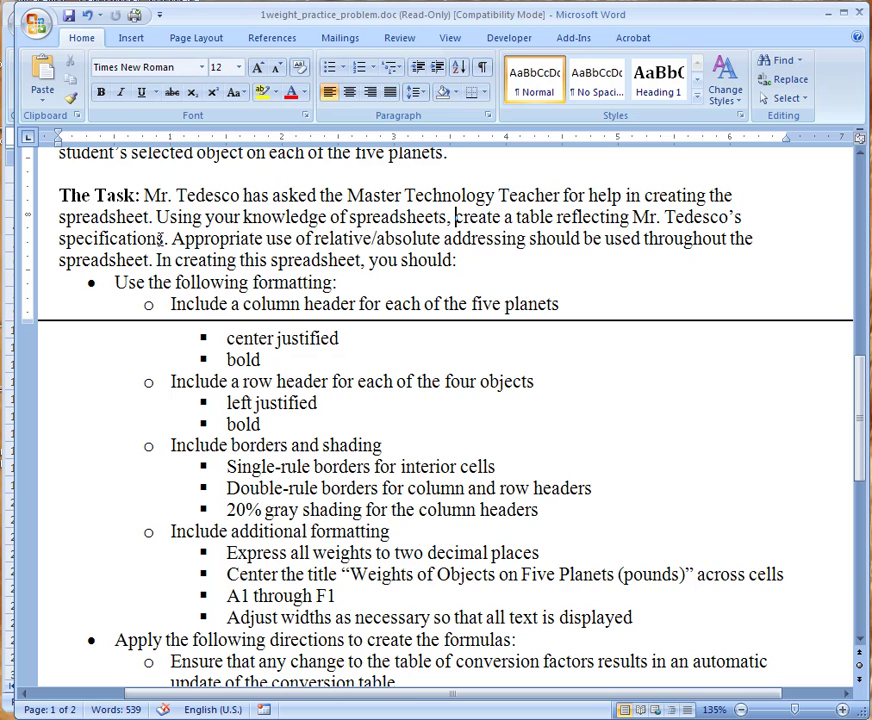
pyautogui.moveTo(171, 238); pyautogui.dragTo(463, 238)
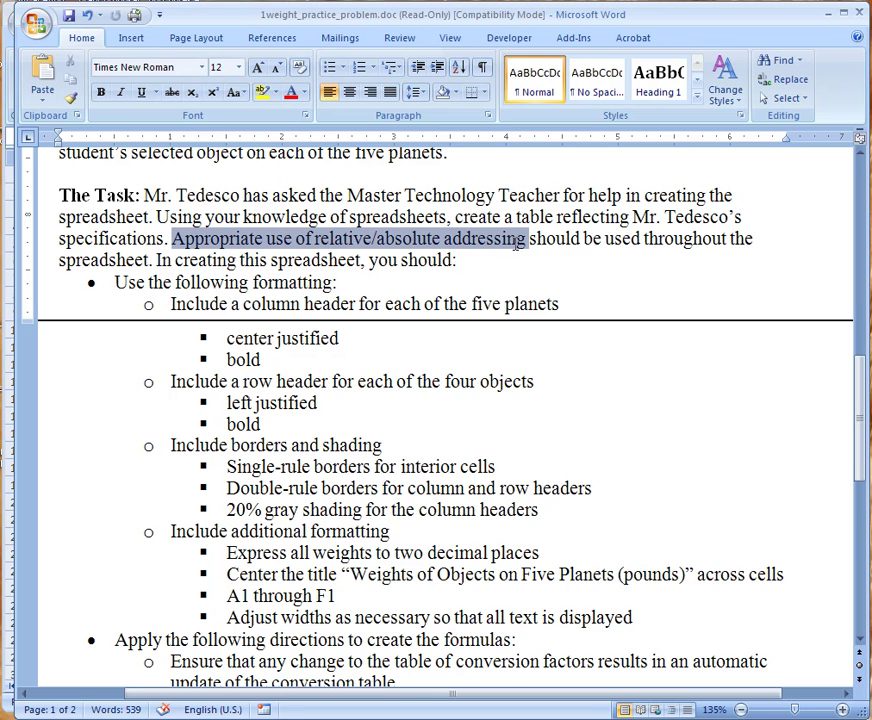
pyautogui.click(262, 91)
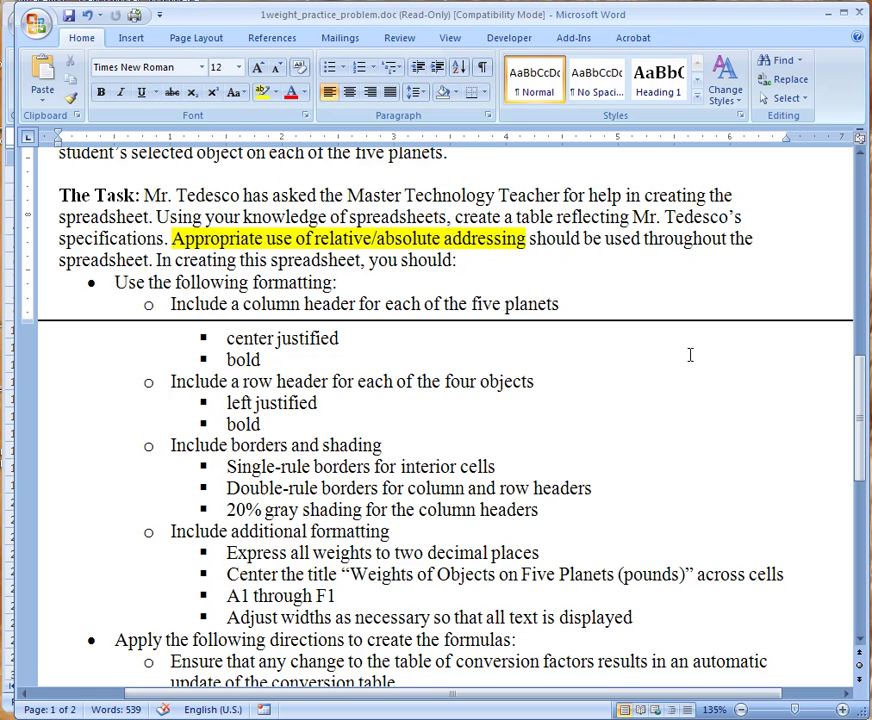
pyautogui.scroll(-1, 690, 352)
pyautogui.scroll(-1, 690, 350)
pyautogui.scroll(-1, 690, 350)
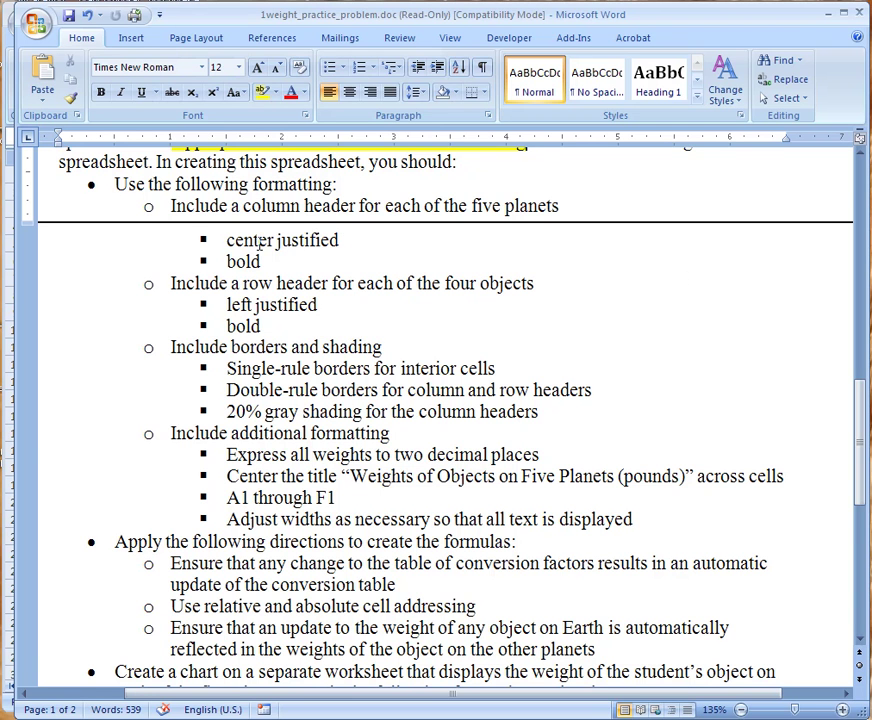
pyautogui.moveTo(227, 240); pyautogui.dragTo(325, 246)
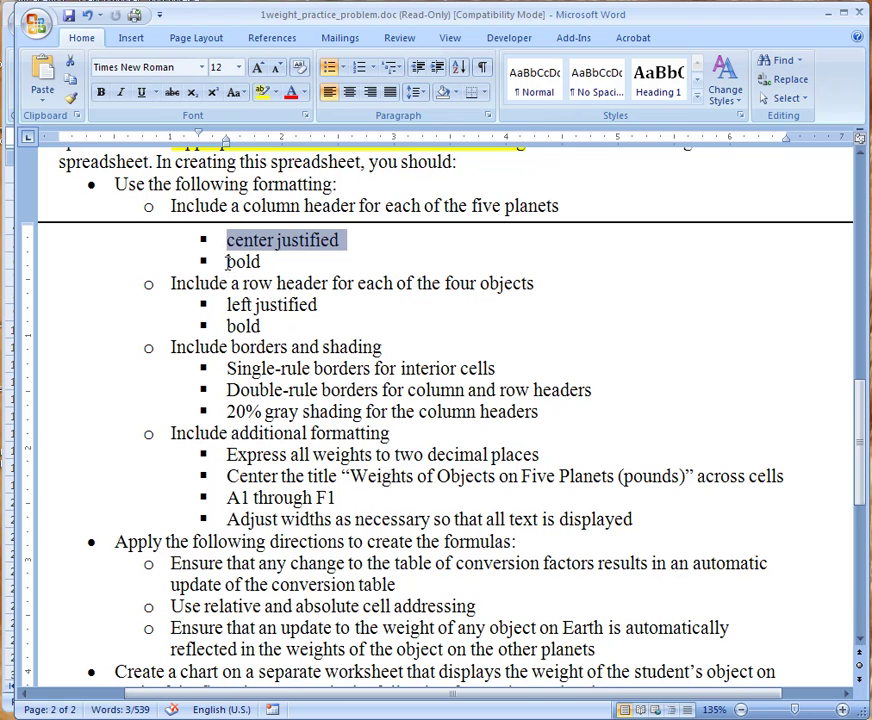
pyautogui.moveTo(228, 261); pyautogui.dragTo(268, 262)
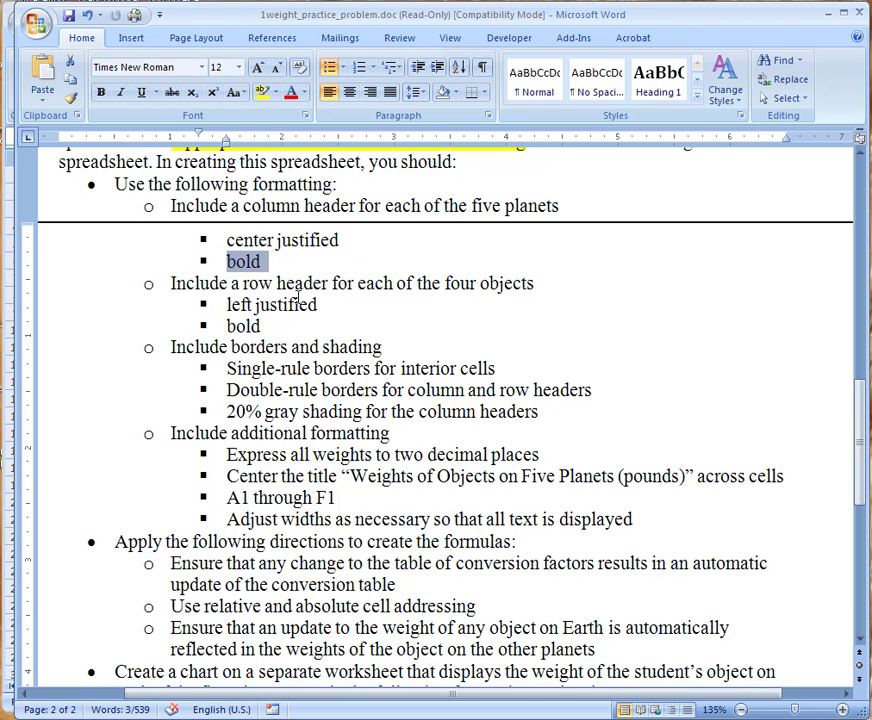
pyautogui.click(620, 320)
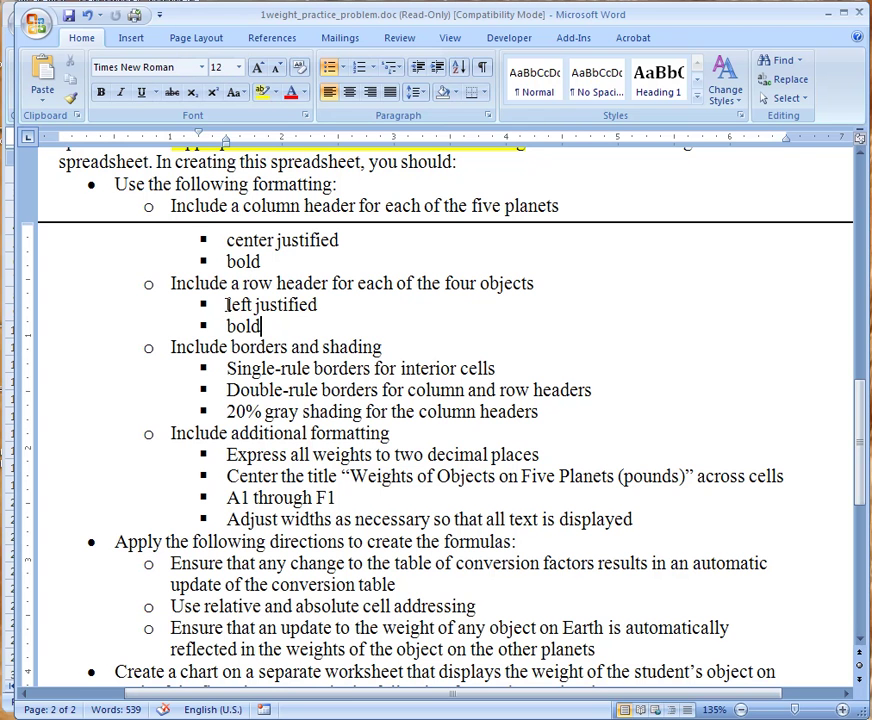
pyautogui.moveTo(228, 304); pyautogui.dragTo(318, 305)
pyautogui.moveTo(225, 326); pyautogui.dragTo(268, 326)
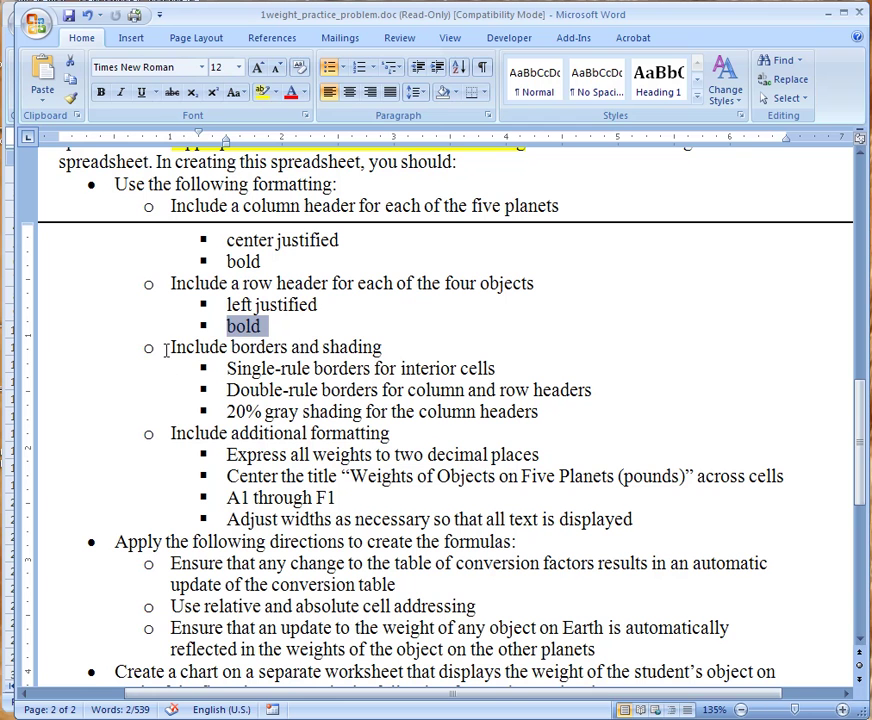
pyautogui.moveTo(168, 347); pyautogui.dragTo(392, 349)
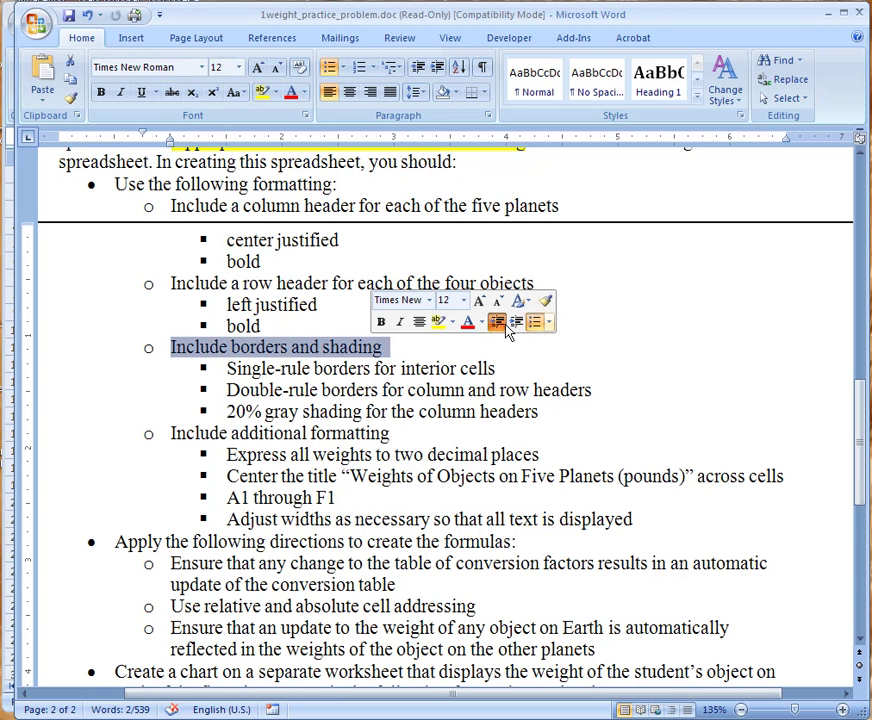
pyautogui.click(508, 332)
# Bold 'interior cells', 'column and row headers' and 'column headers' in the border sub-bullets.
pyautogui.click(290, 326)
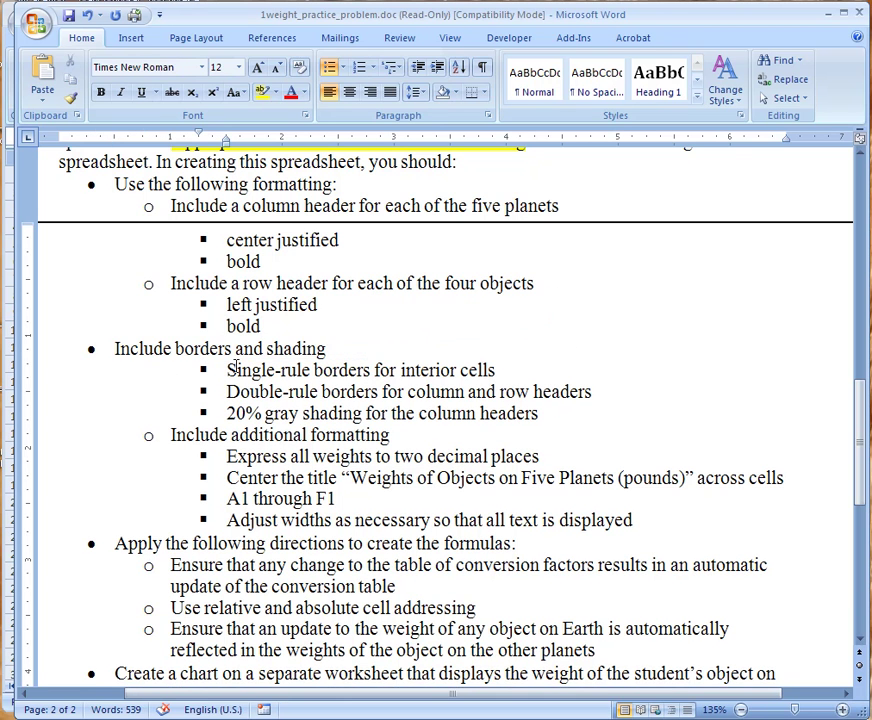
pyautogui.moveTo(227, 369); pyautogui.dragTo(496, 370)
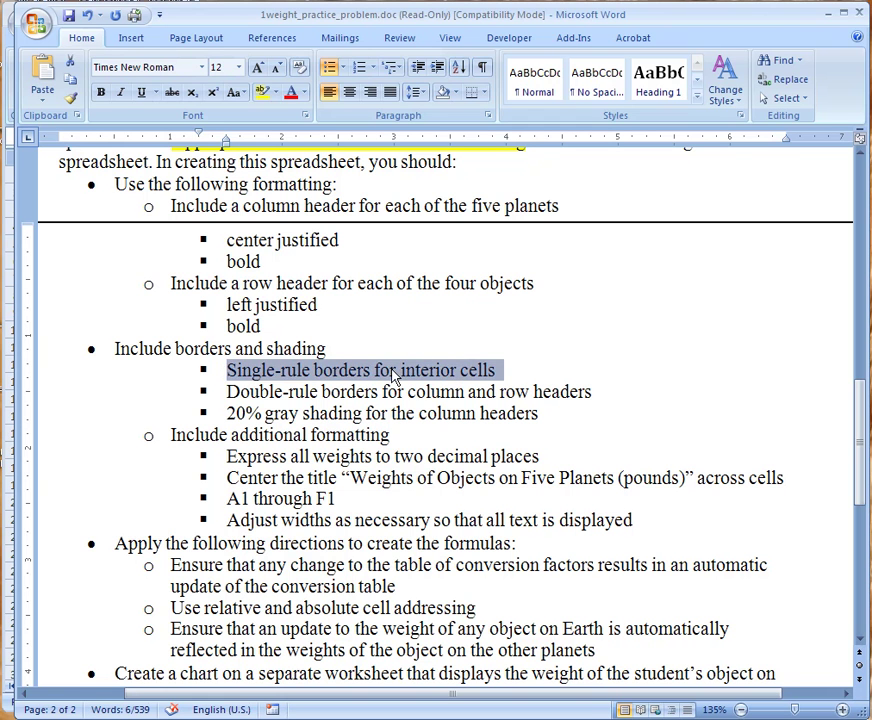
pyautogui.moveTo(401, 370); pyautogui.dragTo(496, 370)
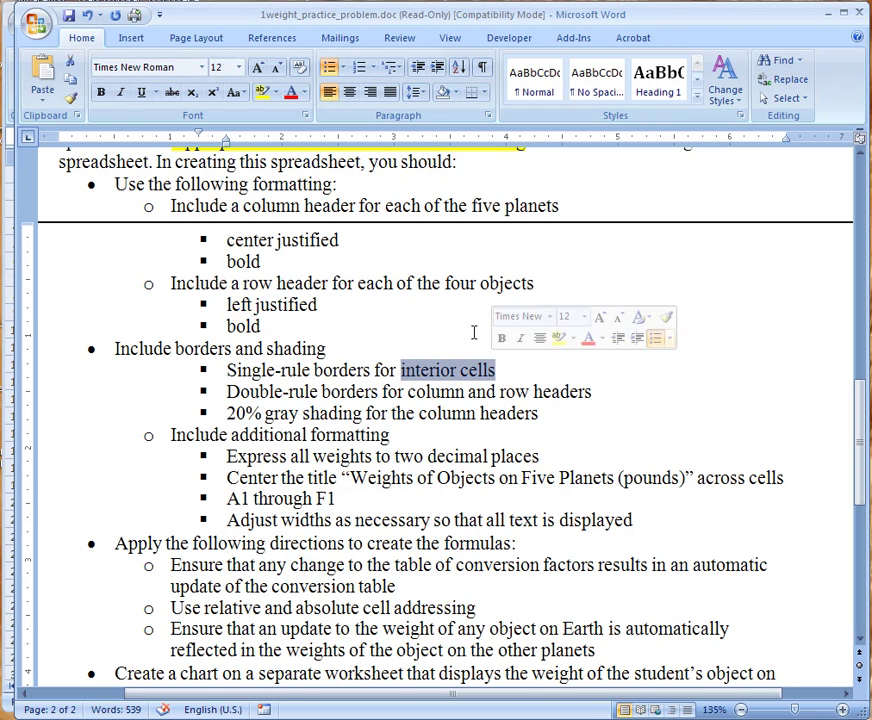
pyautogui.click(100, 92)
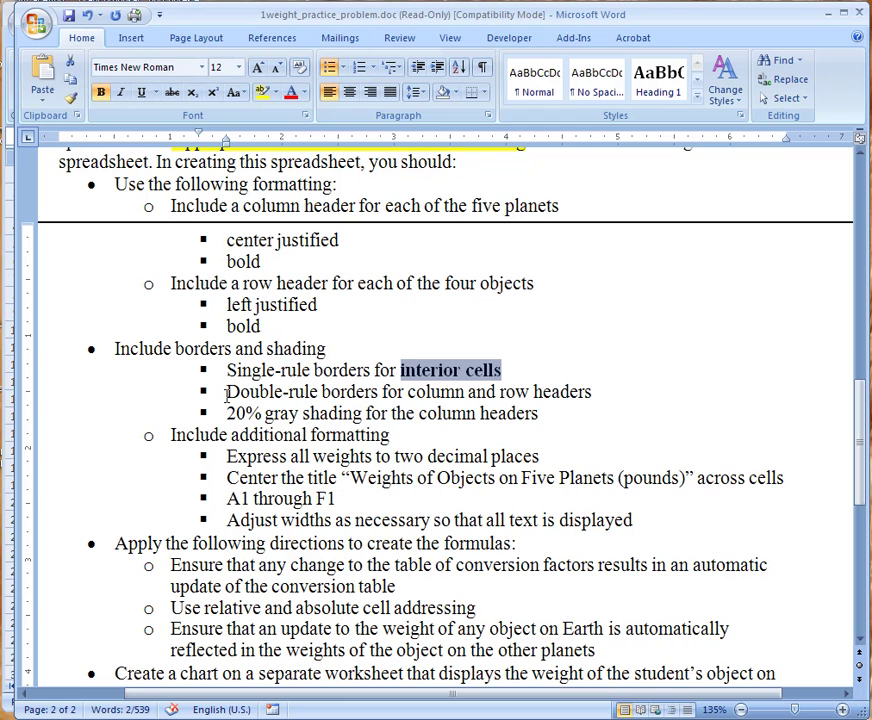
pyautogui.moveTo(407, 392); pyautogui.dragTo(566, 398)
pyautogui.click(100, 92)
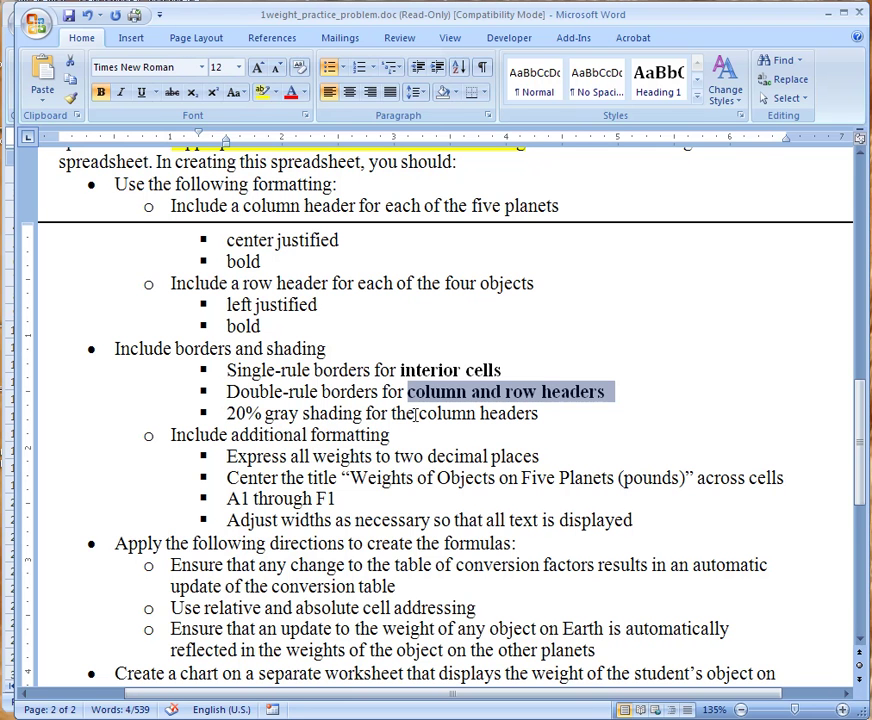
pyautogui.moveTo(418, 413); pyautogui.dragTo(538, 415)
pyautogui.click(102, 92)
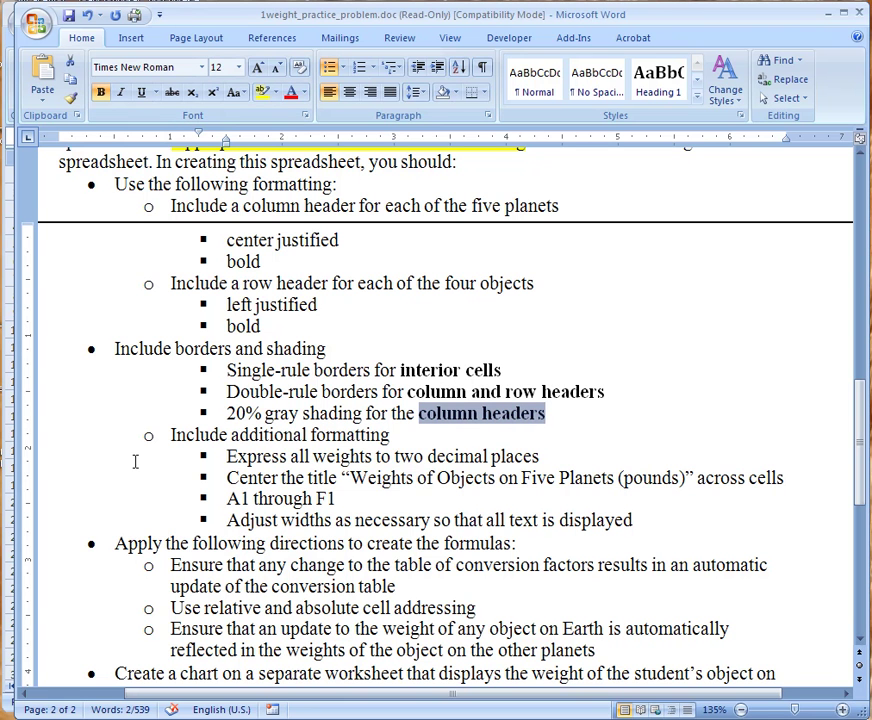
# Select the 'two decimal places' bullet line, then clear the selection.
pyautogui.click(227, 456)
pyautogui.moveTo(227, 456); pyautogui.dragTo(578, 453)
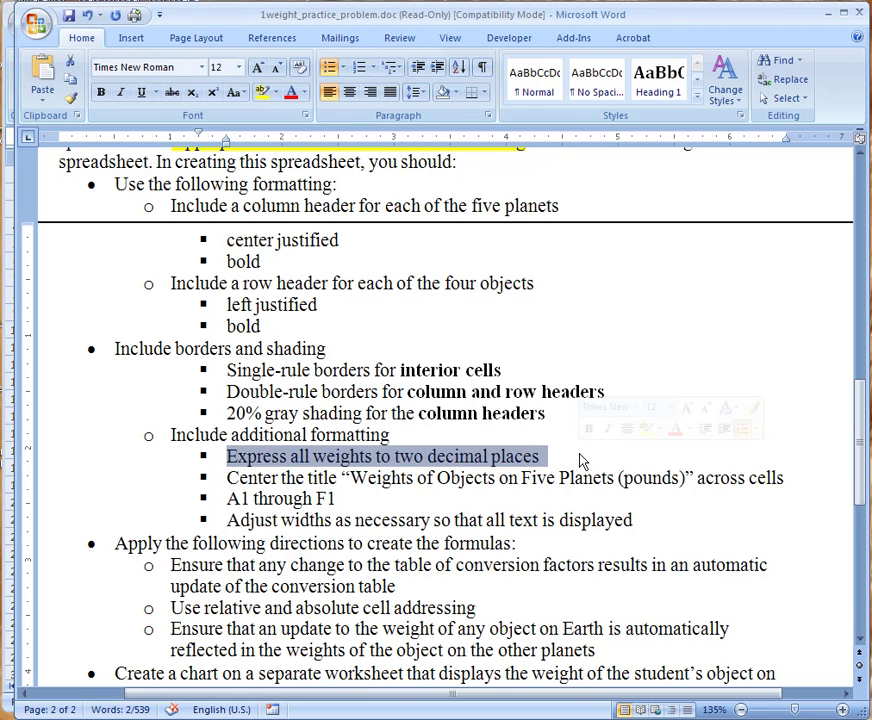
pyautogui.click(226, 477)
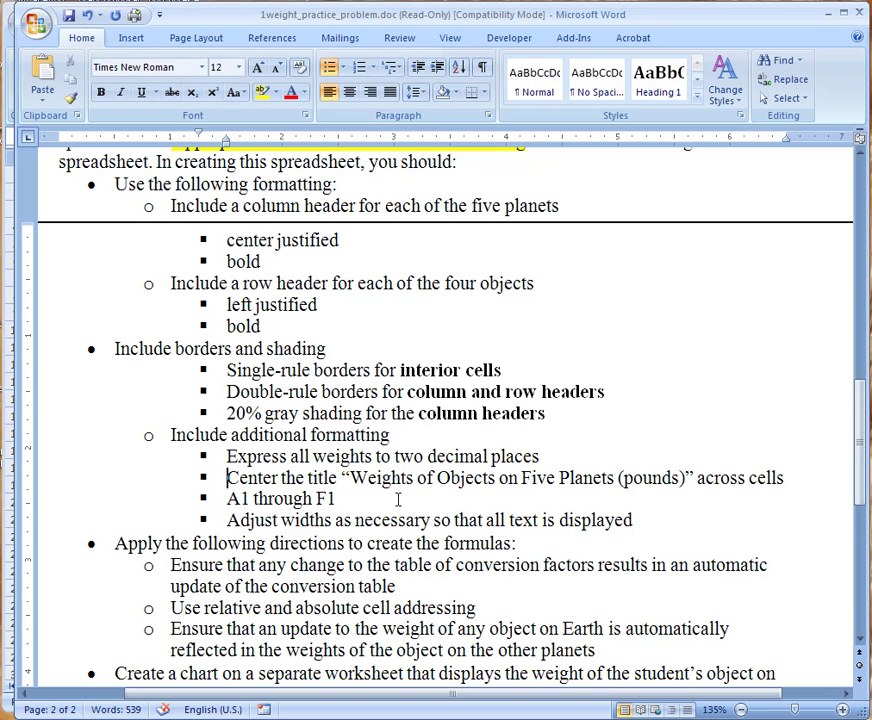
pyautogui.scroll(-2, 398, 499)
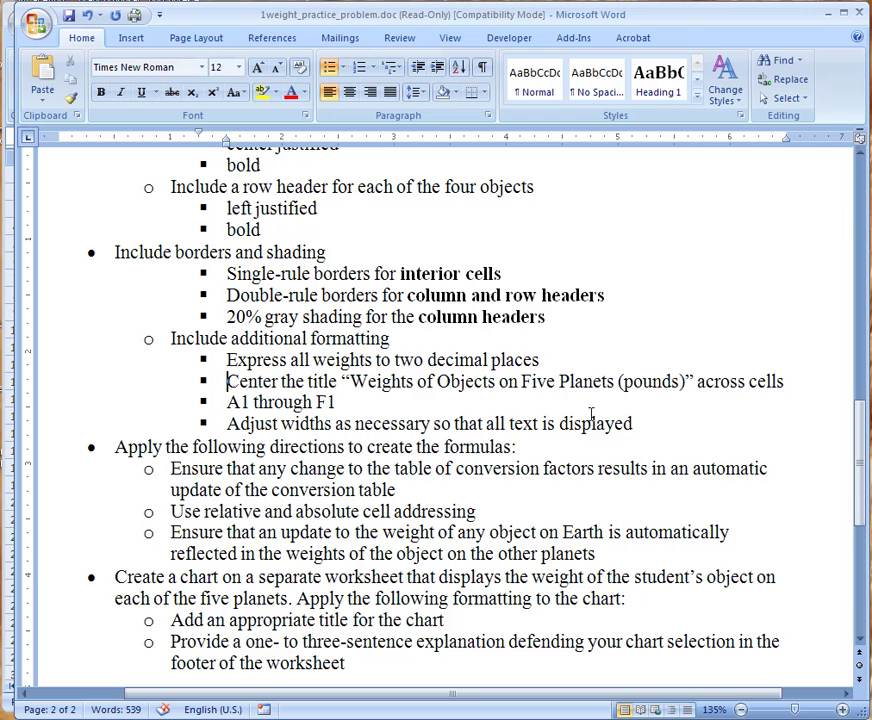
pyautogui.click(634, 423)
pyautogui.scroll(-1, 578, 483)
pyautogui.scroll(-1, 578, 483)
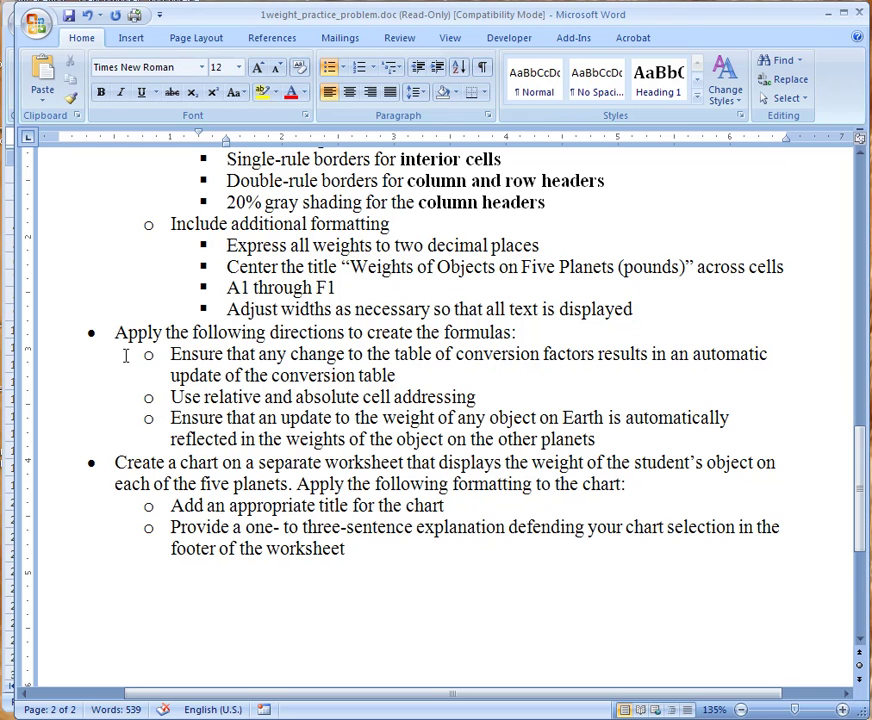
# Insert a blank line after the 'Adjust widths' bullet and move down the list.
pyautogui.press('Return')
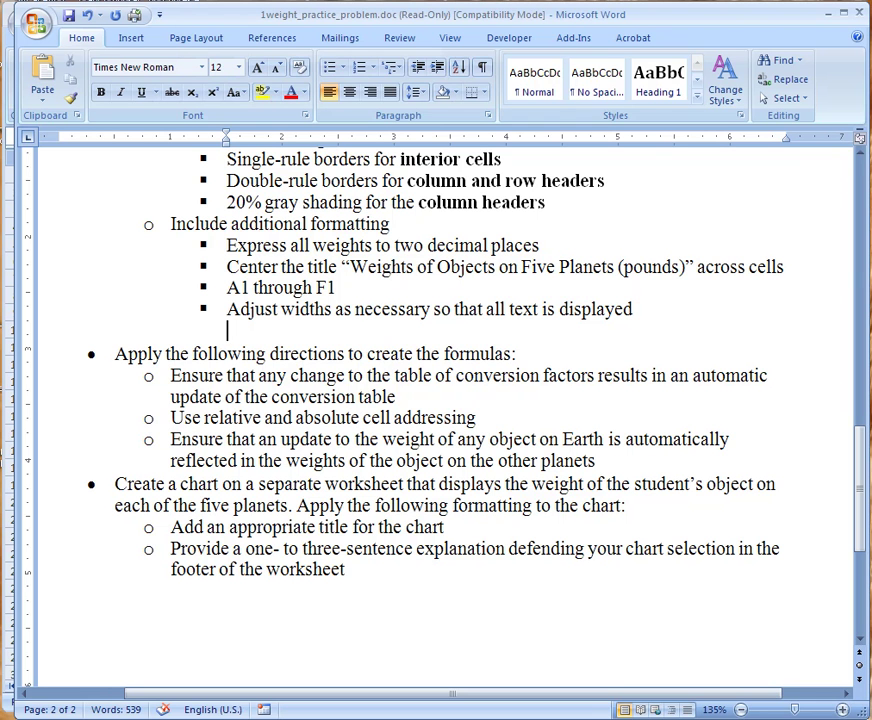
pyautogui.press('Down')
pyautogui.press('Down')
pyautogui.press('Down')
pyautogui.press('Down')
pyautogui.press('Down')
pyautogui.press('Down')
pyautogui.press('Down')
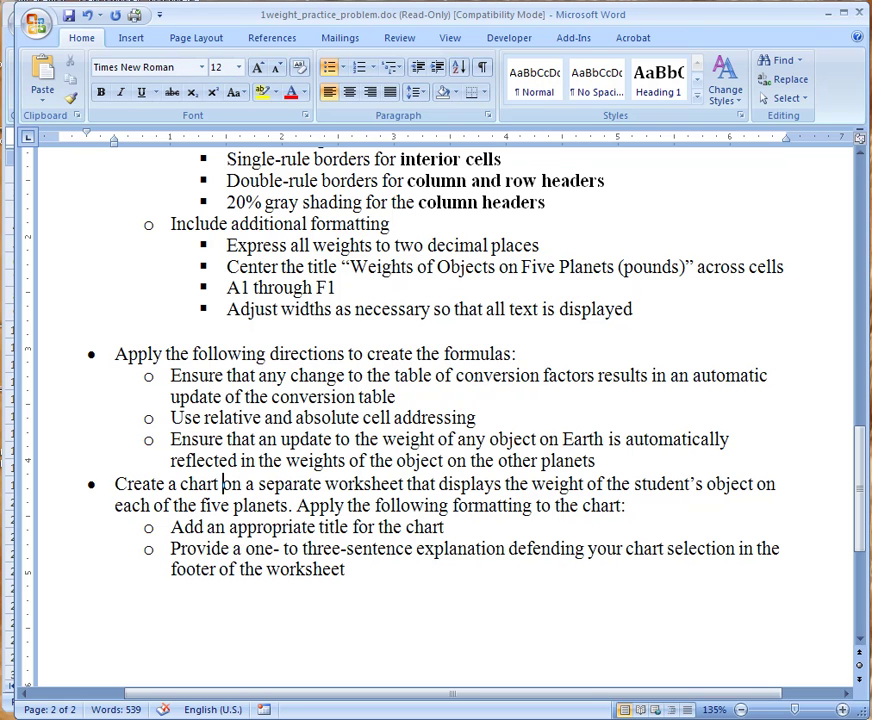